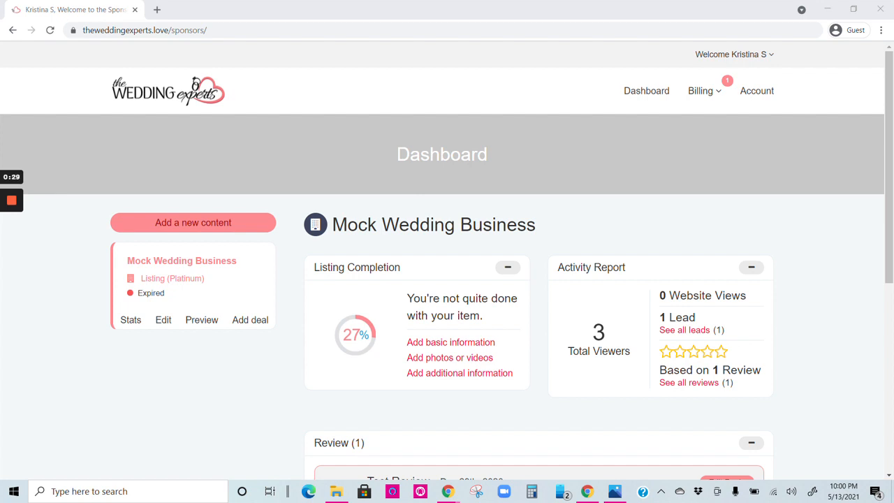
- Open the Mock Wedding Business listing for editing
left_click(164, 320)
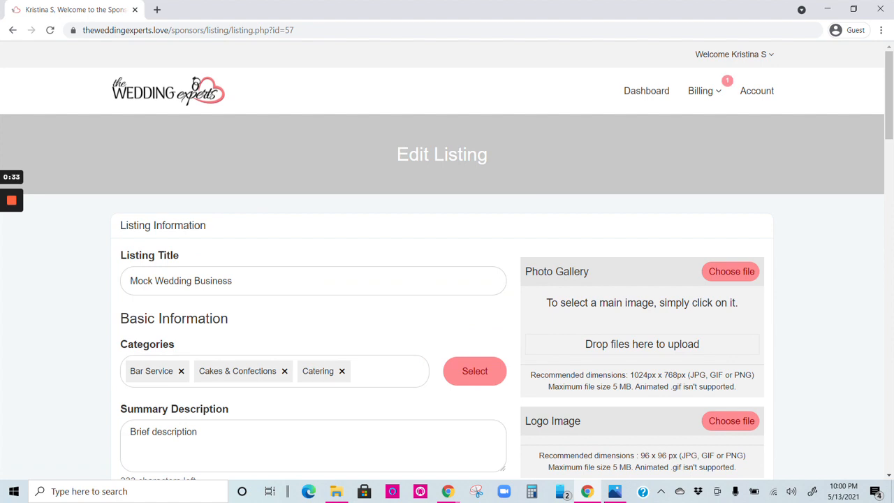
triple_click(459, 154)
left_click(454, 155)
- Scroll down the Edit Listing form to the SEO section and examine its fields
scroll(446, 264, "down", 1)
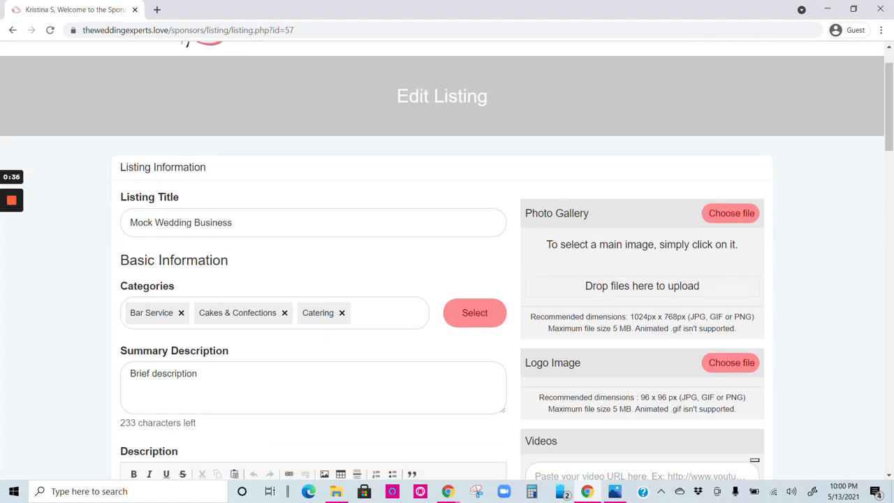
scroll(447, 260, "down", 2)
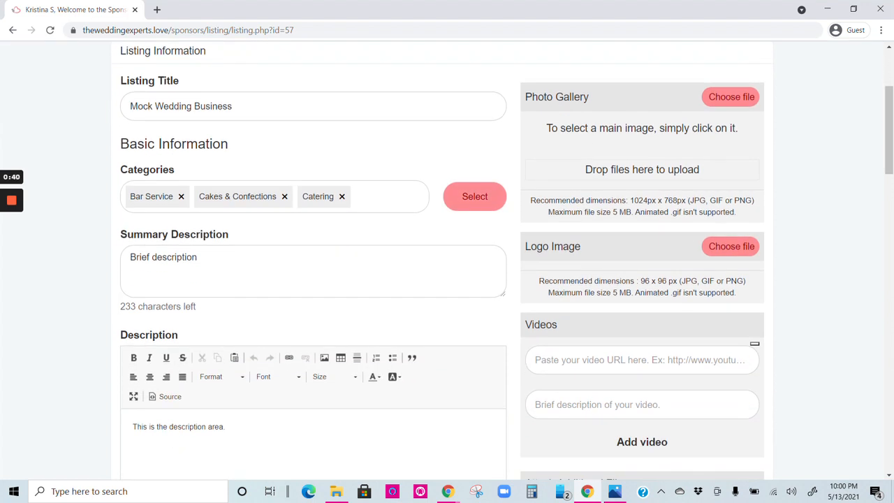
scroll(447, 260, "down", 2)
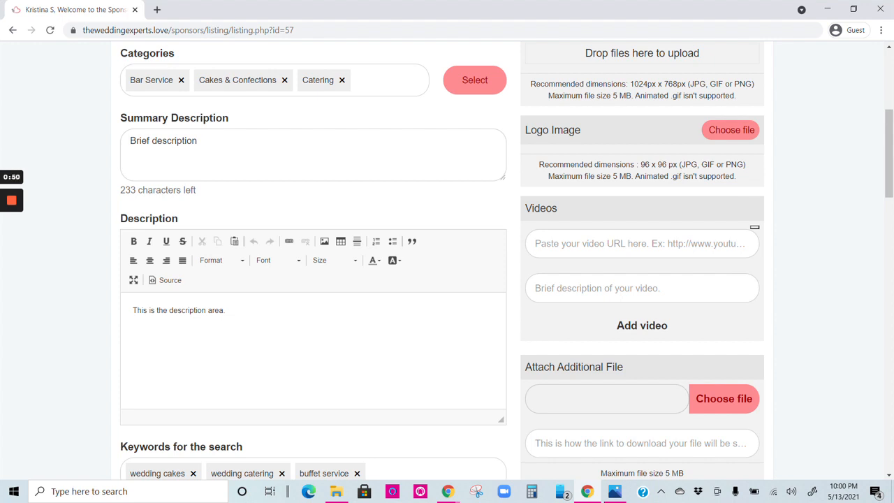
scroll(447, 261, "down", 2)
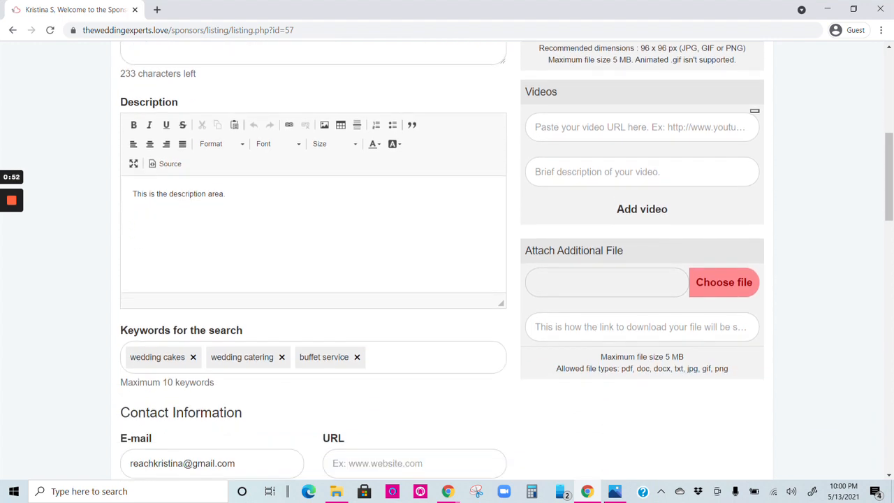
scroll(447, 260, "down", 7)
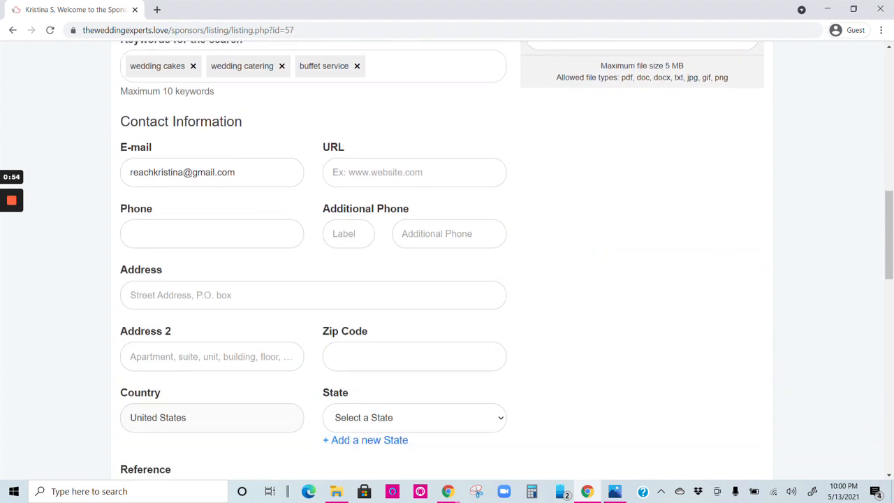
scroll(447, 260, "down", 8)
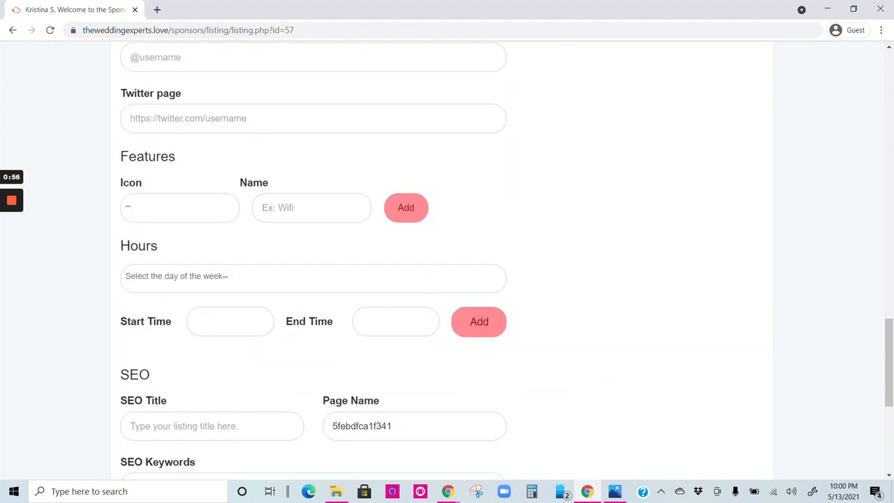
scroll(447, 261, "down", 2)
scroll(447, 261, "up", 1)
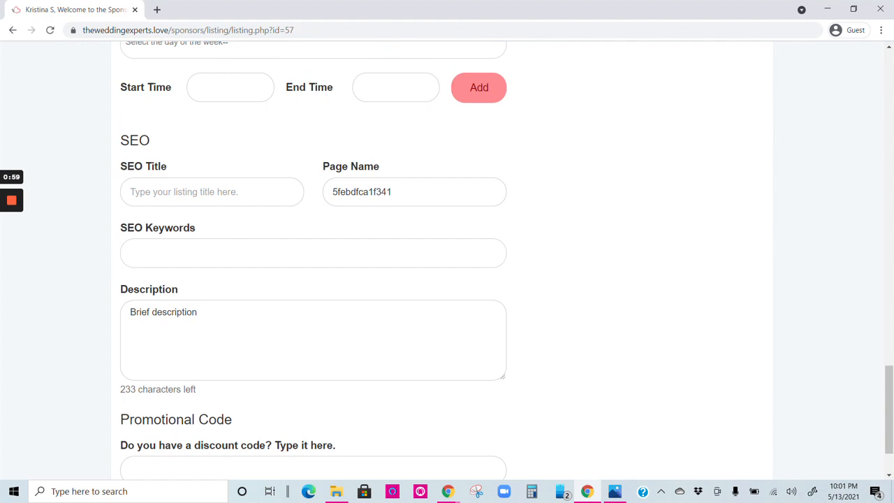
left_click_drag(151, 141, 121, 141)
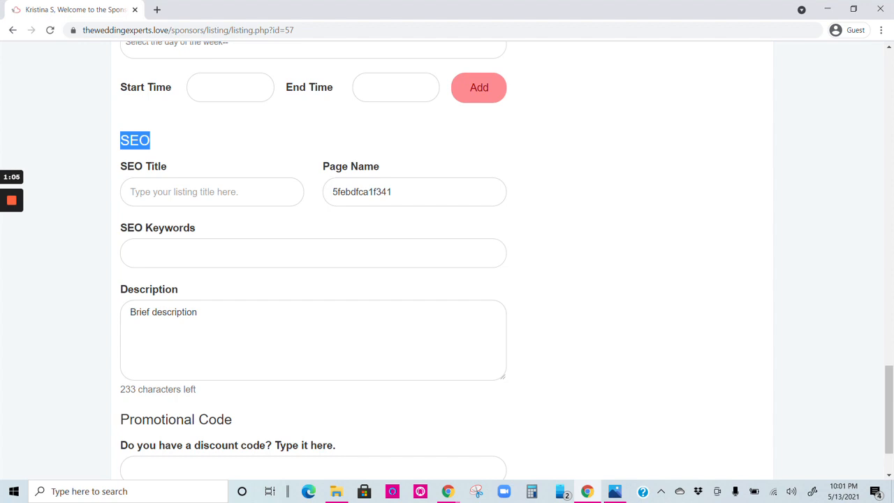
left_click(161, 142)
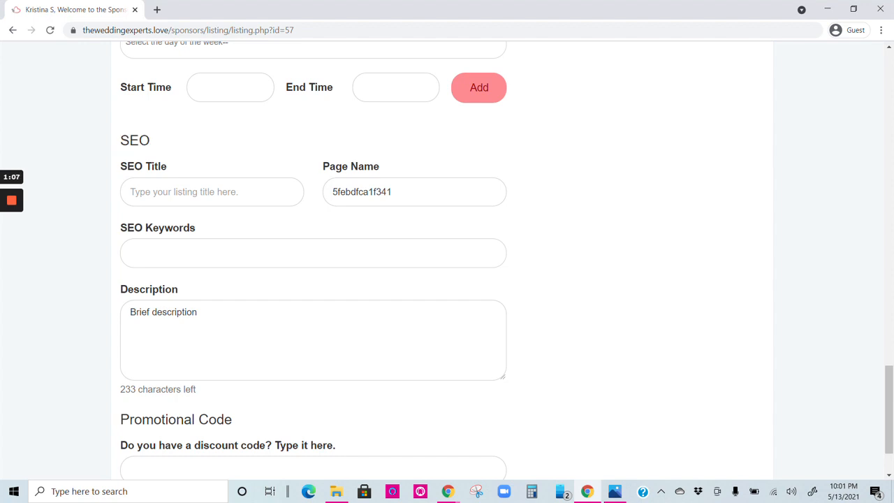
mouse_move(127, 166)
left_mouse_down()
mouse_move(335, 447)
mouse_move(167, 168)
mouse_move(120, 167)
left_mouse_up()
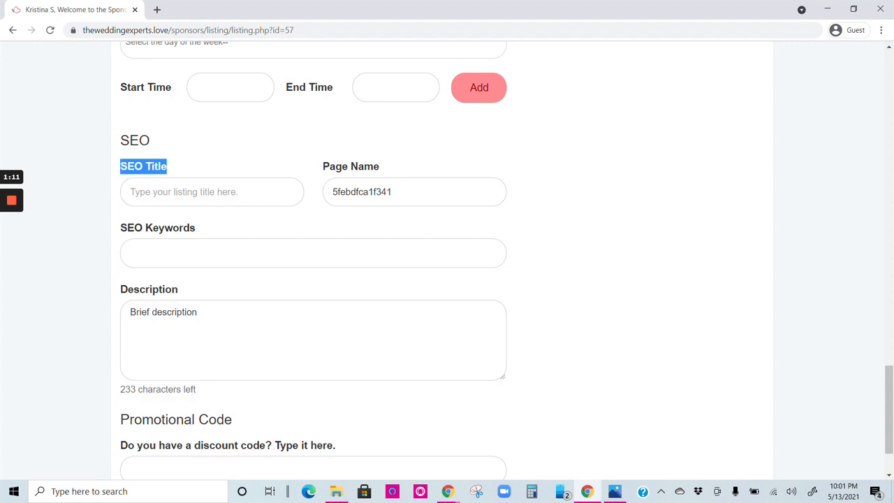
- Set the SEO title to "Mock Wedding Business with over 25 year experience"
left_click(144, 167)
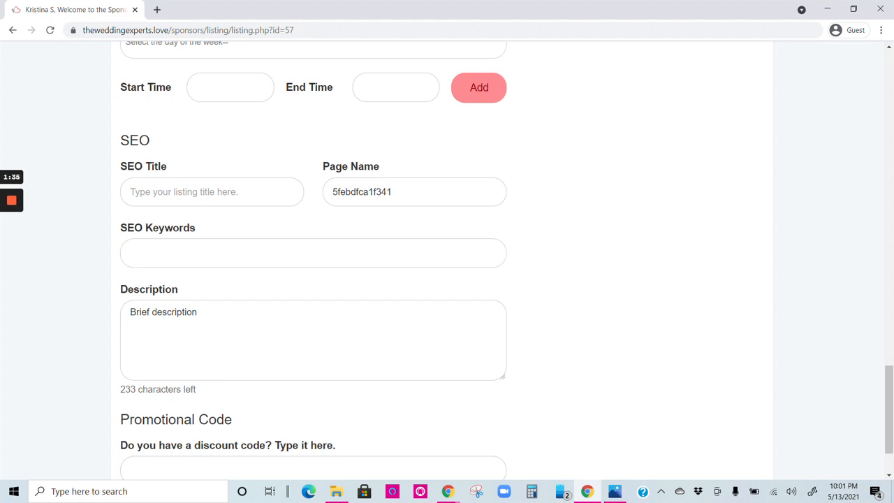
type("Mock ")
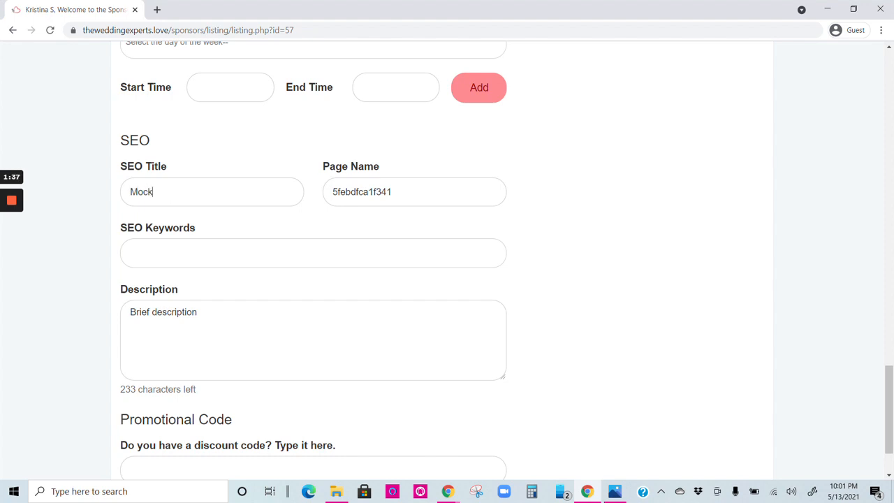
type("Wedding Busines with")
key("BackSpace")
key("BackSpace")
key("BackSpace")
key("BackSpace")
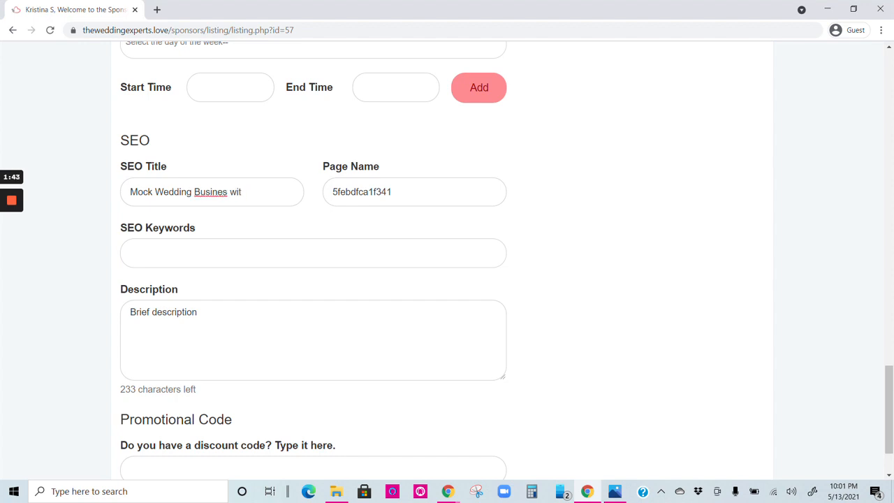
key("BackSpace")
type("s with over 25 year ex")
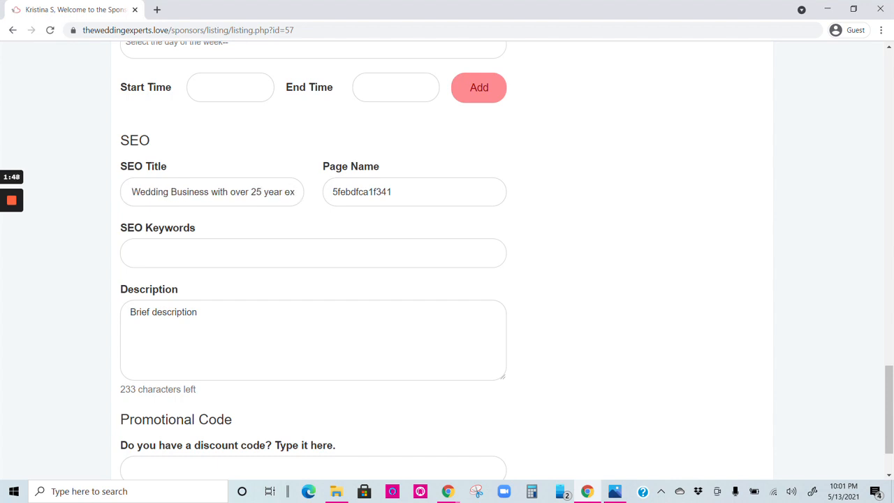
type("perience")
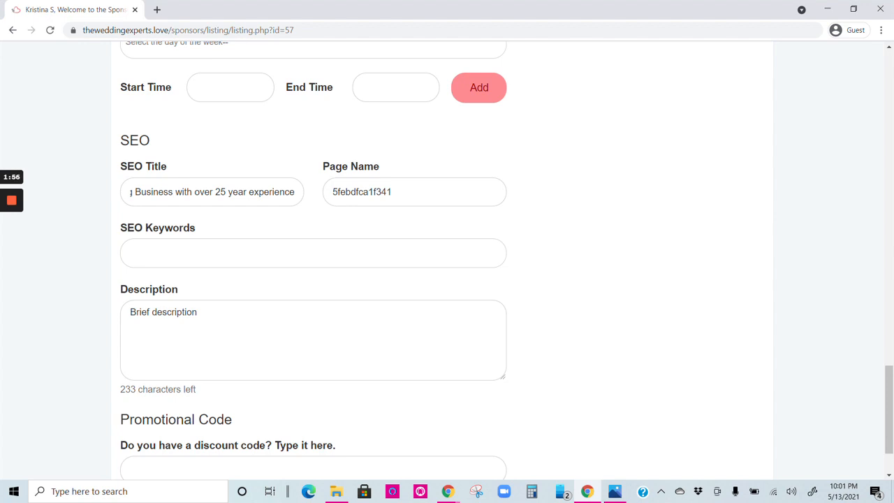
- Add the SEO keyword "awesome wedding catering"
left_click(176, 192)
left_click_drag(393, 192, 331, 192)
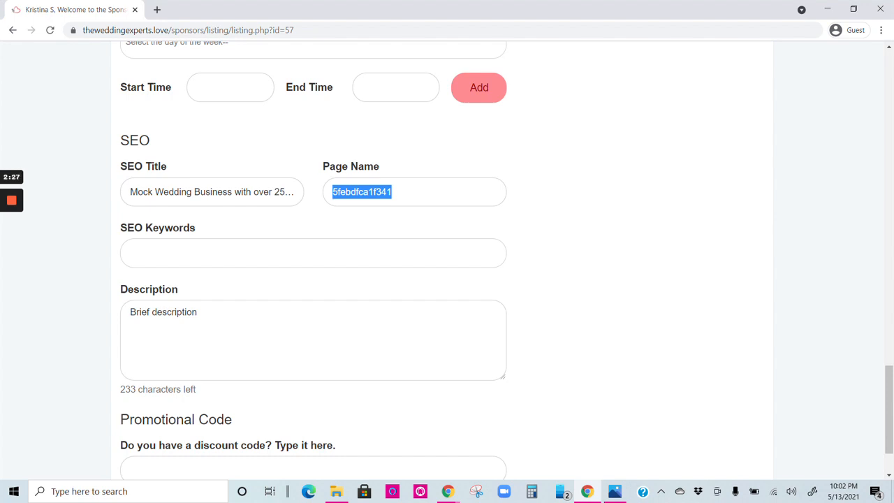
left_click_drag(196, 228, 120, 227)
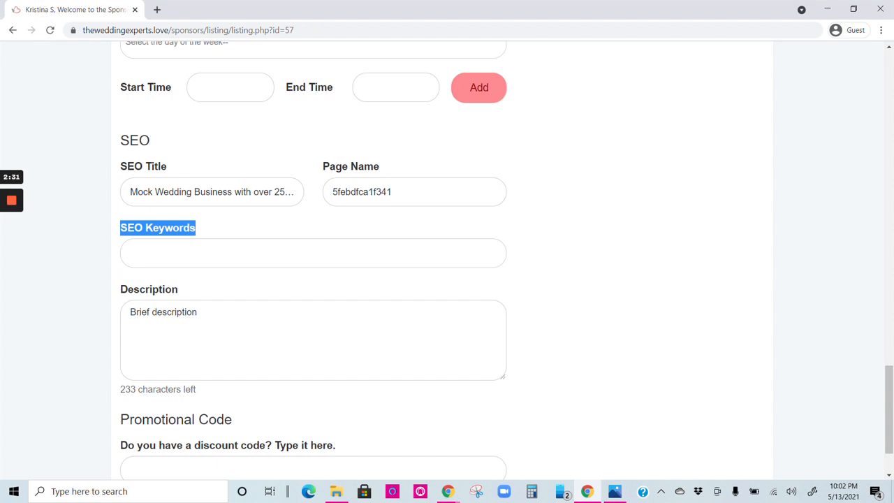
left_click(127, 252)
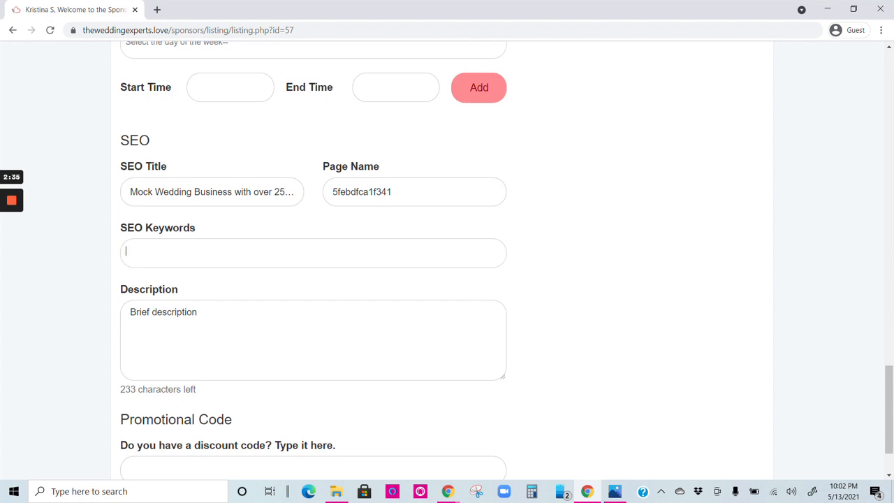
type("aw")
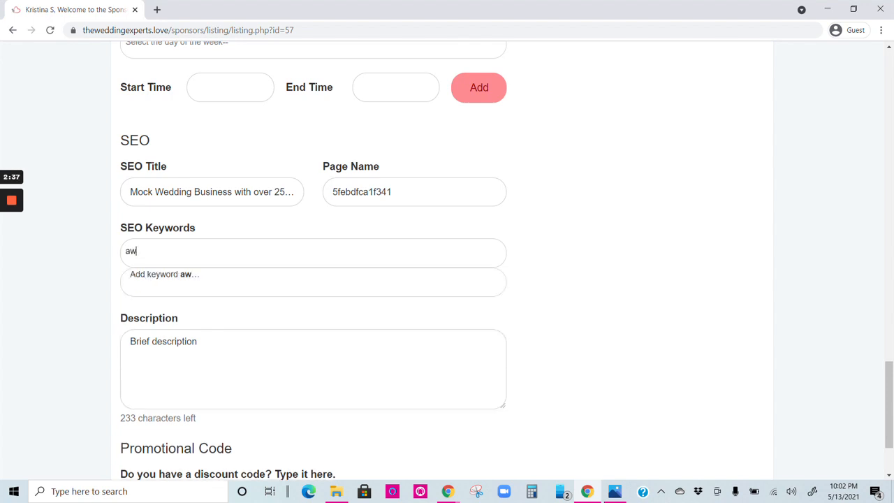
type("esome wed")
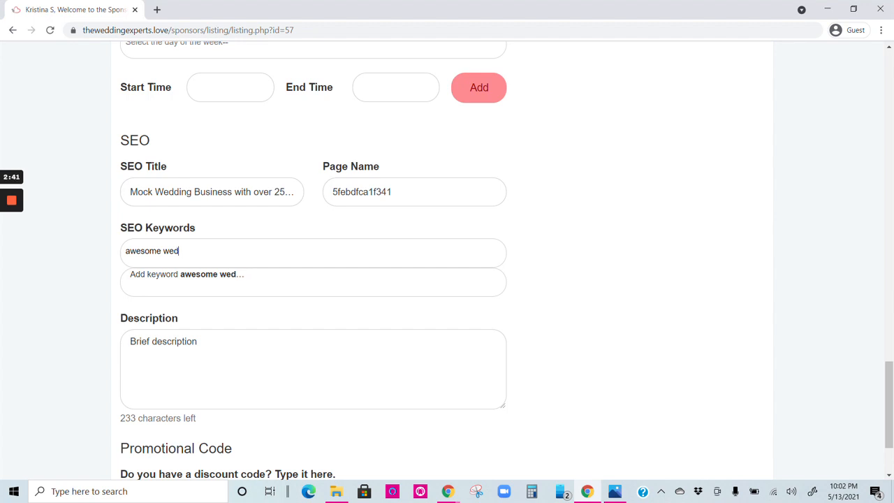
type("ding cater")
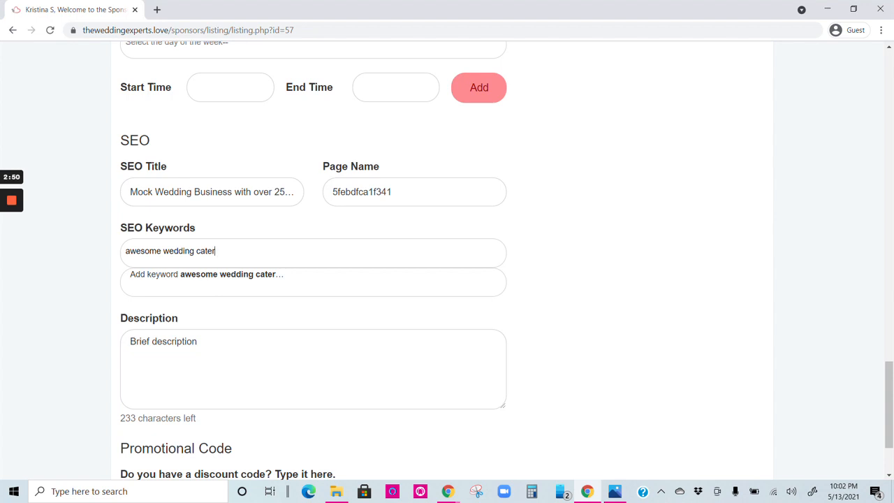
type("ing")
key("Return")
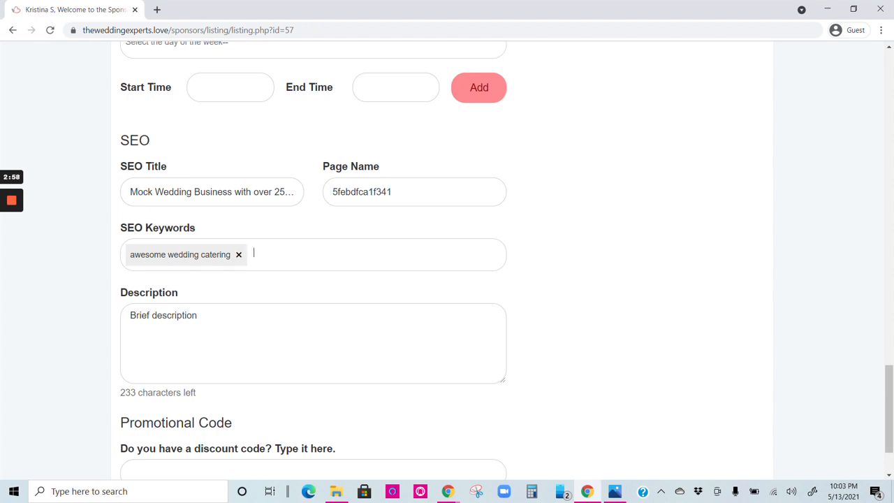
- Add the SEO keyword "full service catering"
type("ful")
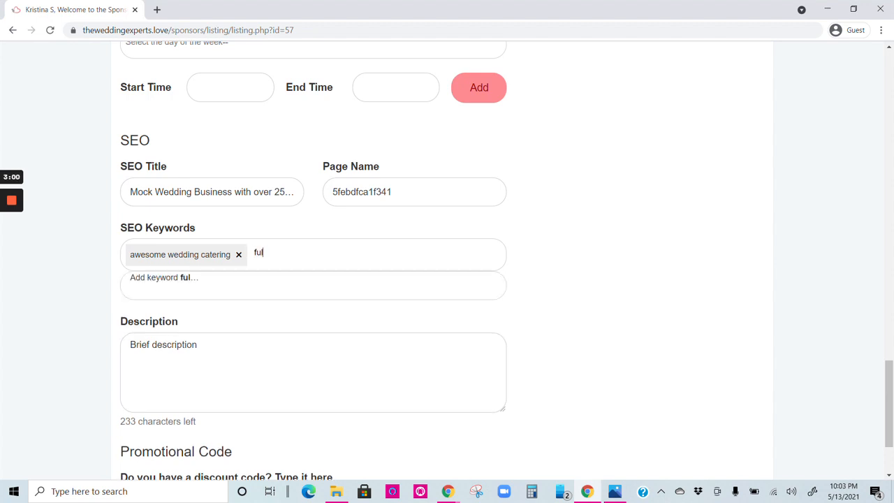
type("l service catering")
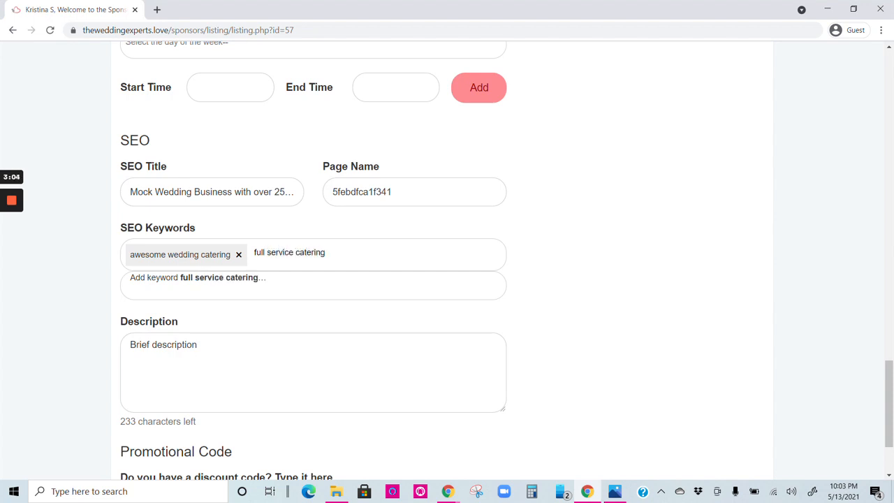
key("Return")
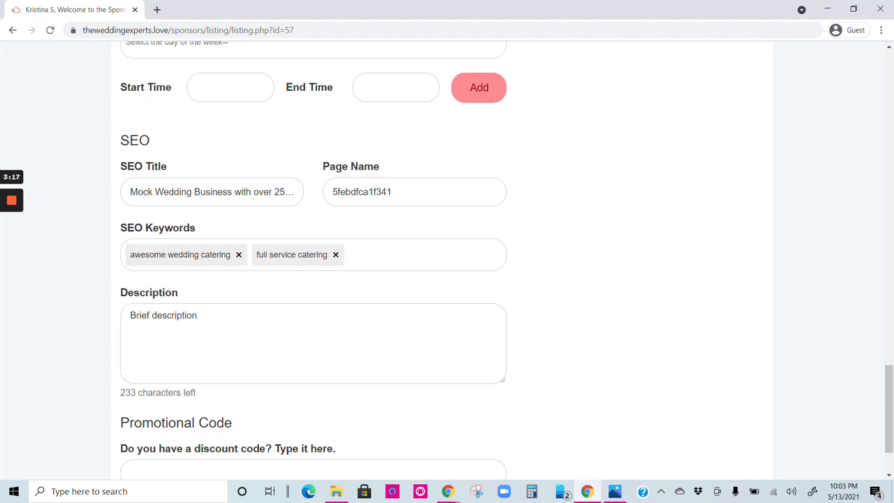
- Add the SEO keyword "catering wedding receptions"
type("catering")
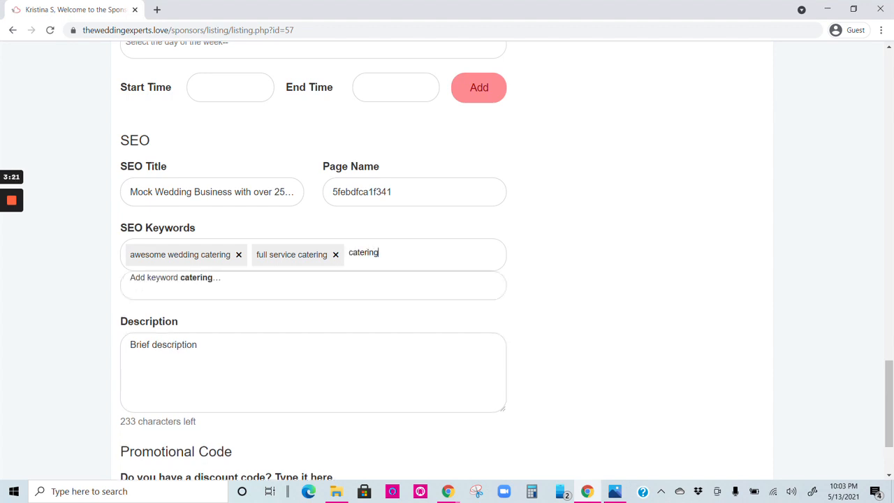
type(" wedding receptions")
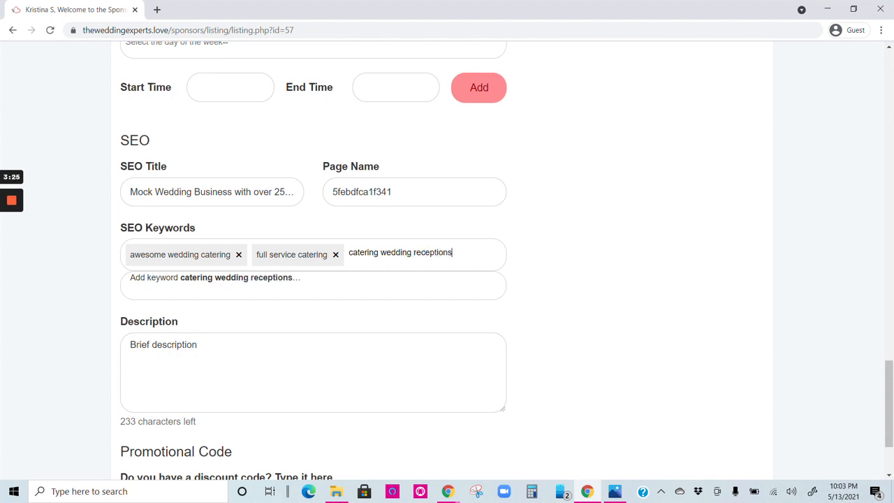
key("Return")
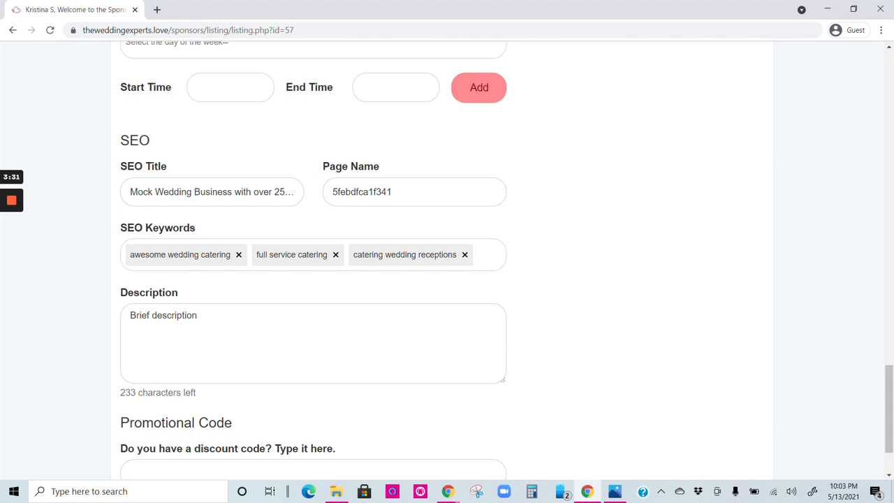
- Replace the description text with "Amazing wedding catering with over 25 years event experience in the Louisville, KY area."
left_click_drag(126, 392, 144, 393)
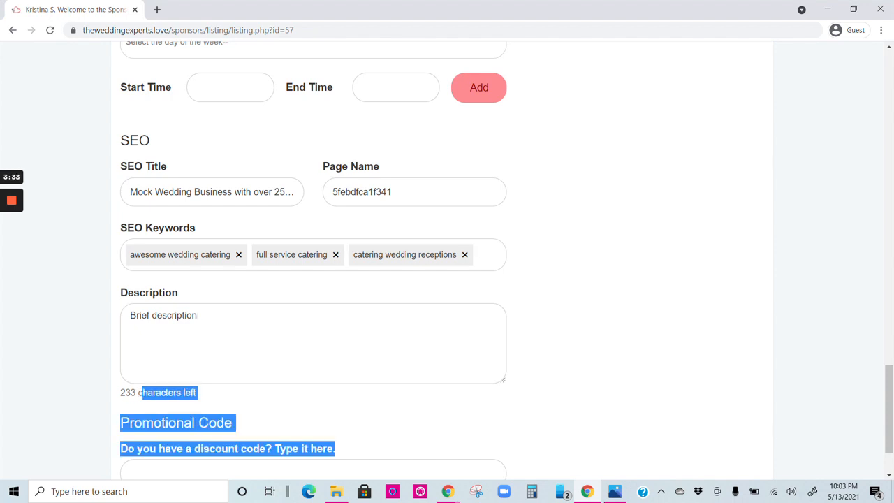
left_click(146, 394)
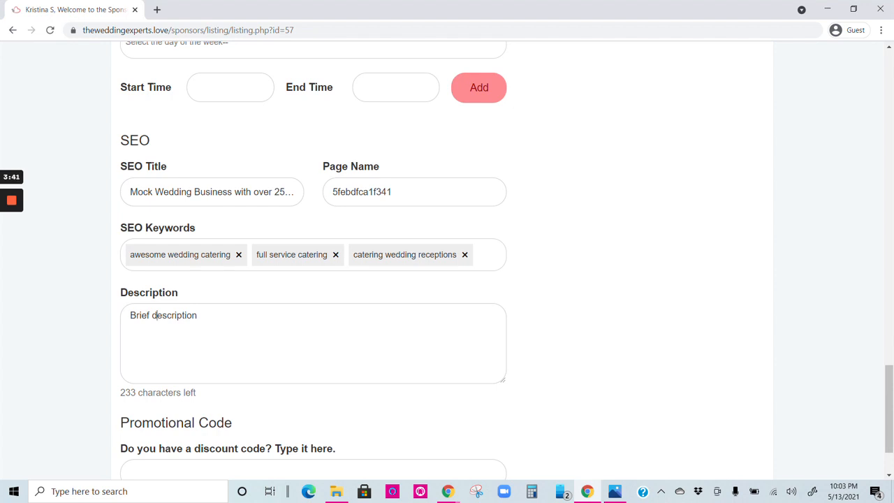
key("ctrl+a")
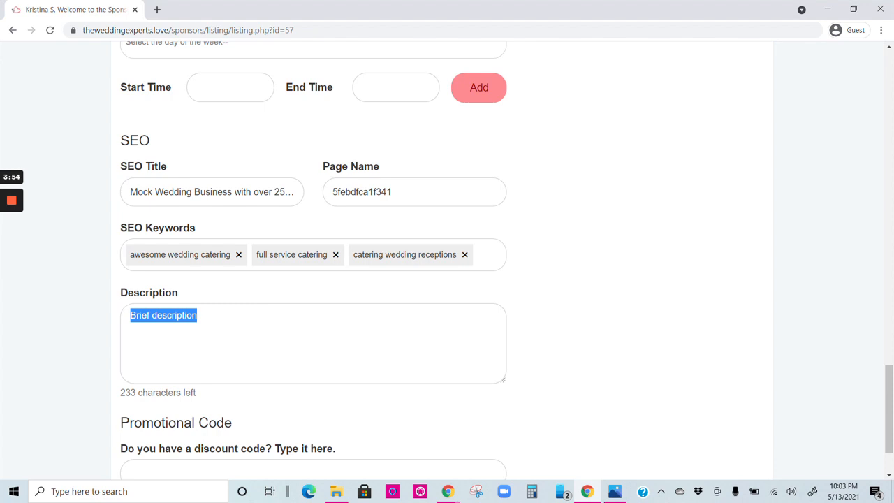
type("Amazin")
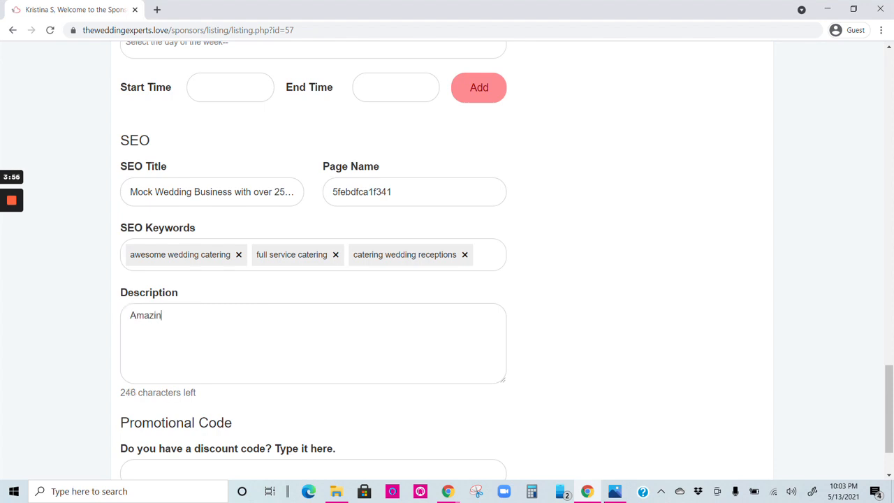
type("g wedding catering")
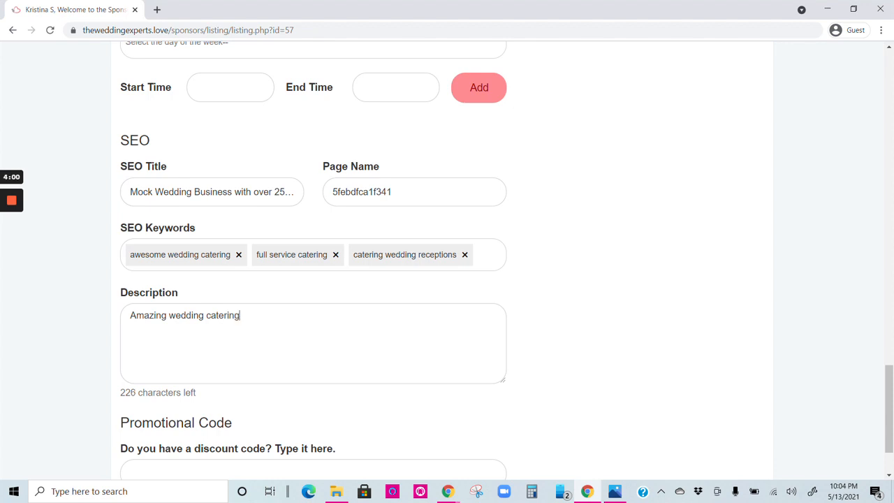
type(" with over 25 years even")
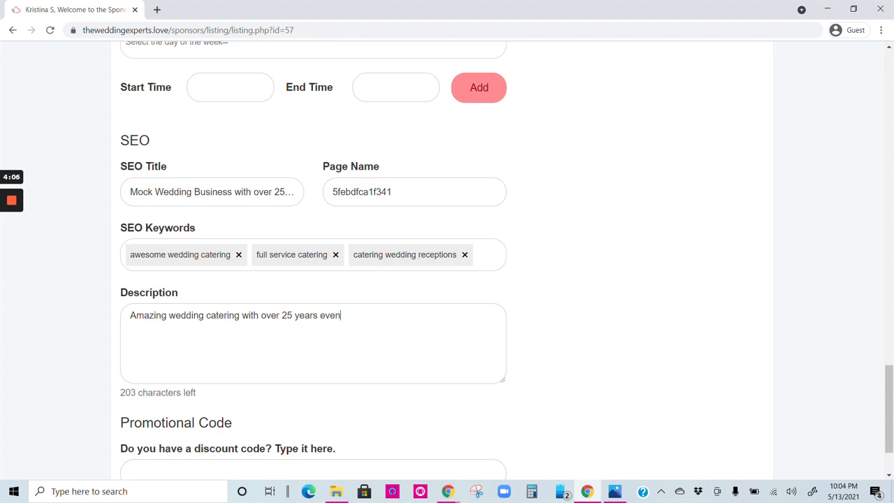
type("t experience in th")
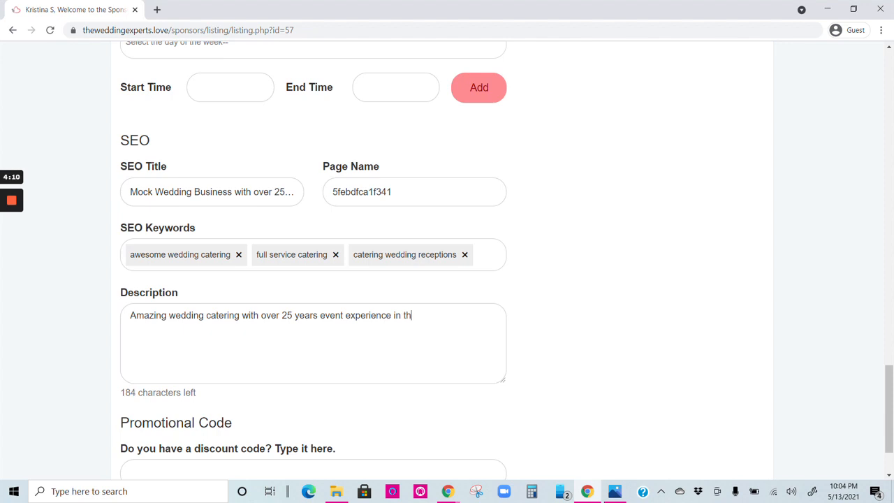
type("e Louisville, KY area")
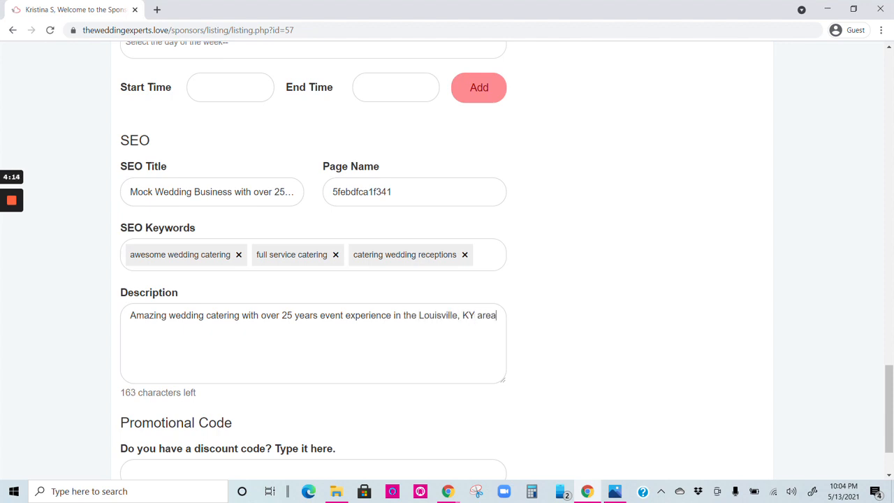
type(".")
- Review the SEO title, keywords and description entries of the listing
left_click_drag(419, 315, 478, 315)
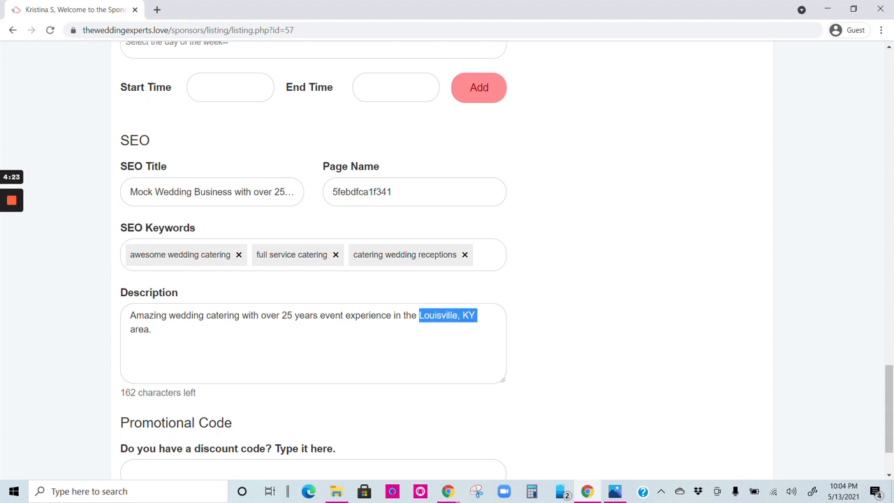
left_click(152, 330)
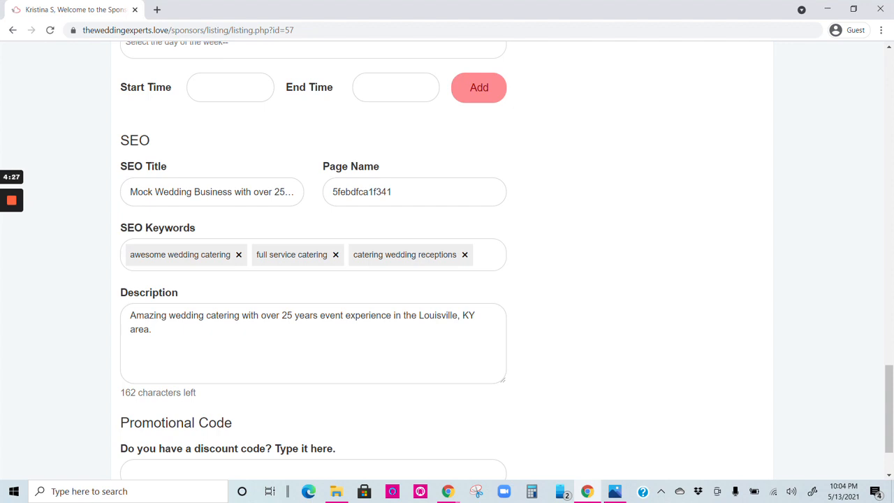
left_click_drag(197, 394, 120, 393)
left_click(121, 395)
left_click(152, 329)
scroll(447, 260, "down", 1)
scroll(447, 260, "up", 1)
left_click_drag(120, 166, 167, 166)
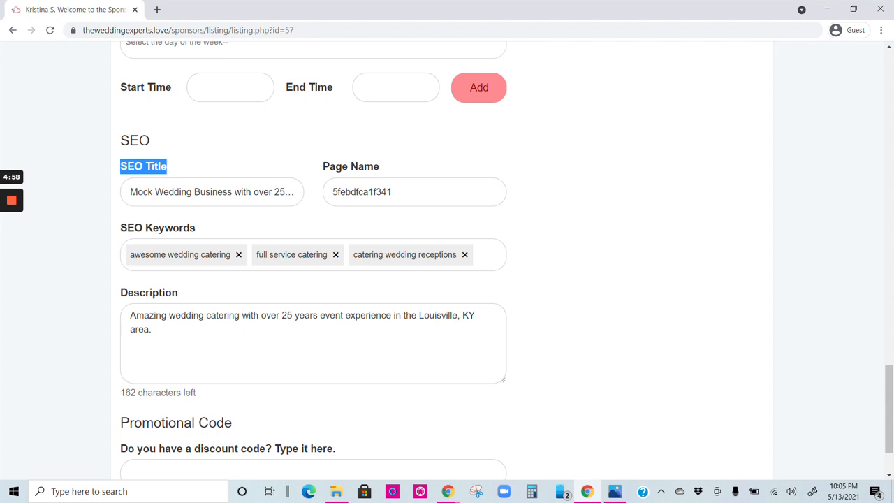
triple_click(171, 228)
left_click(479, 254)
double_click(148, 292)
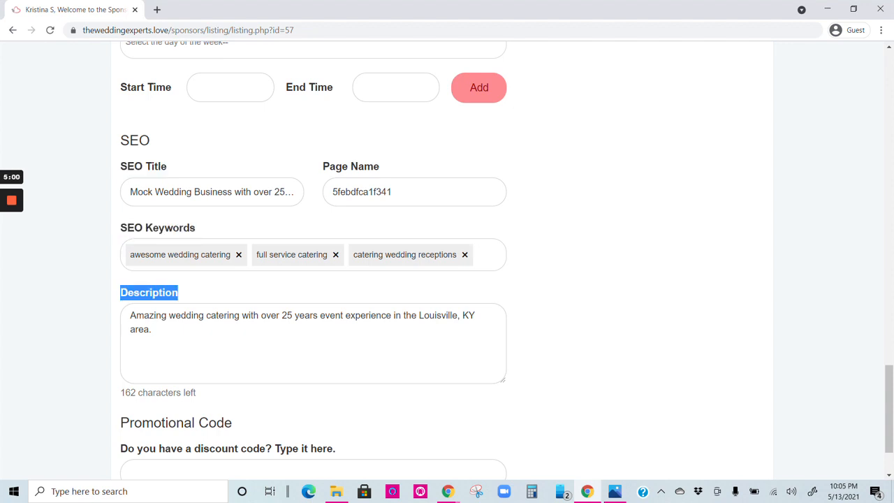
- Save the listing changes
scroll(313, 279, "down", 2)
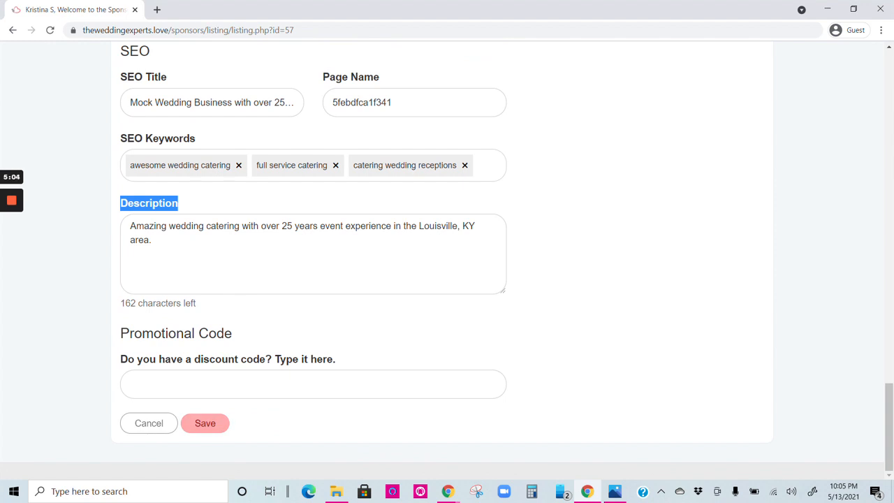
left_click(204, 423)
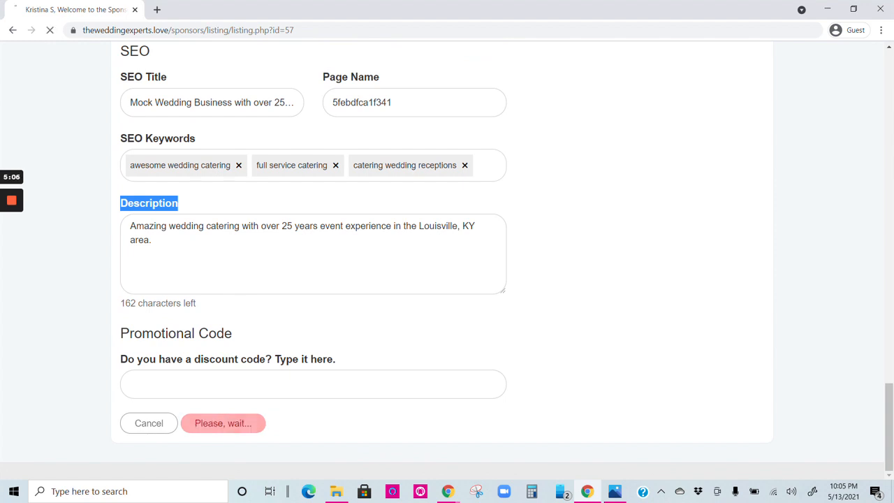